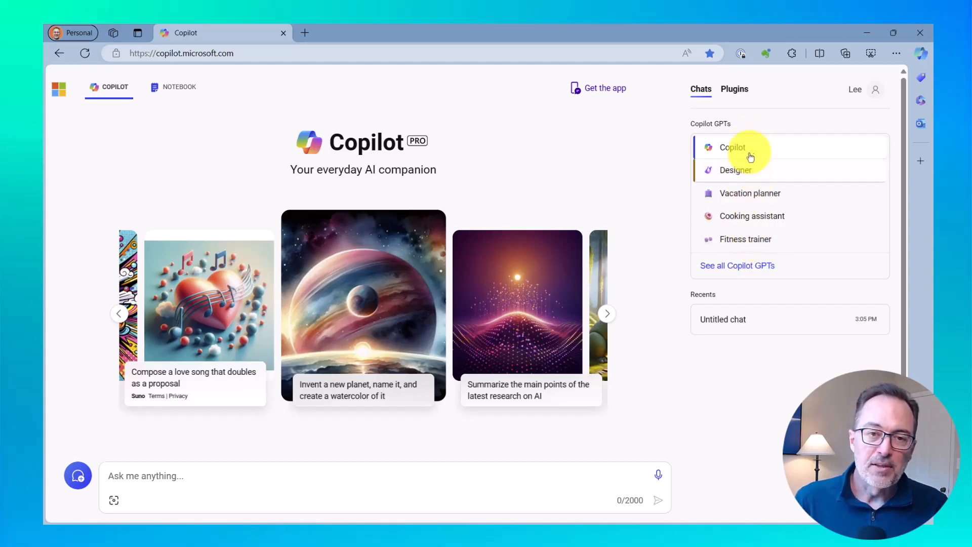
Create a new Copilot GPT and send the builder the message "Name this GPT the Denver Move GPT"
{"action": "left_click", "coordinate": [786, 266]}
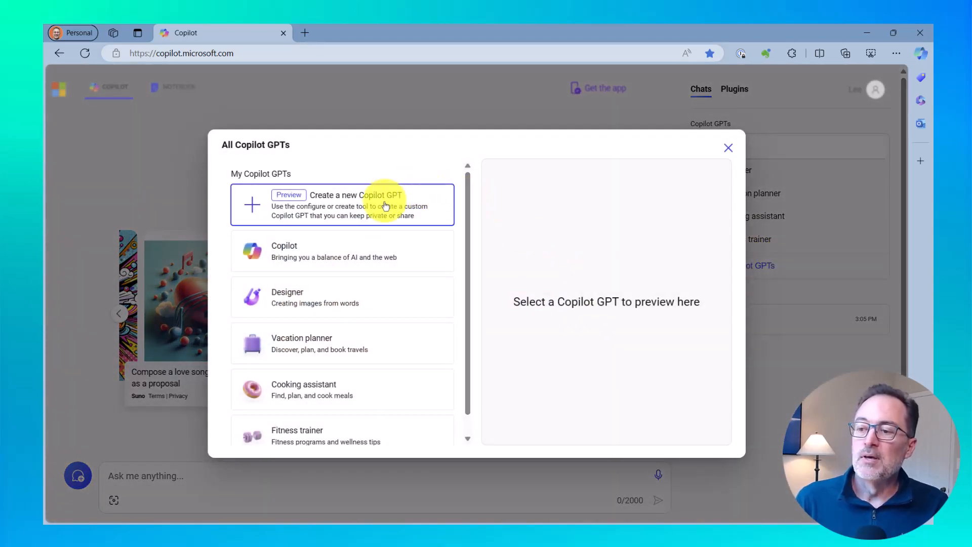
{"action": "left_click", "coordinate": [443, 198]}
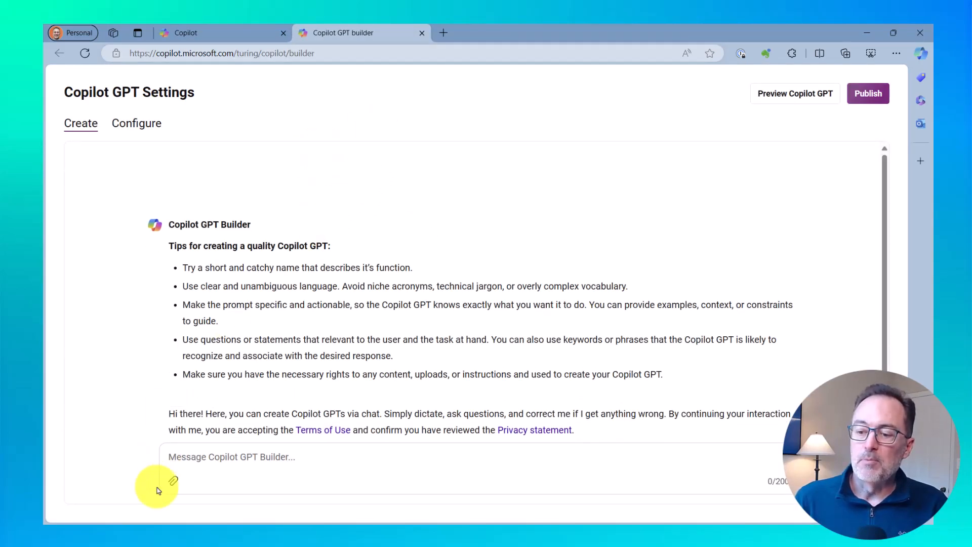
{"action": "right_click", "coordinate": [210, 457]}
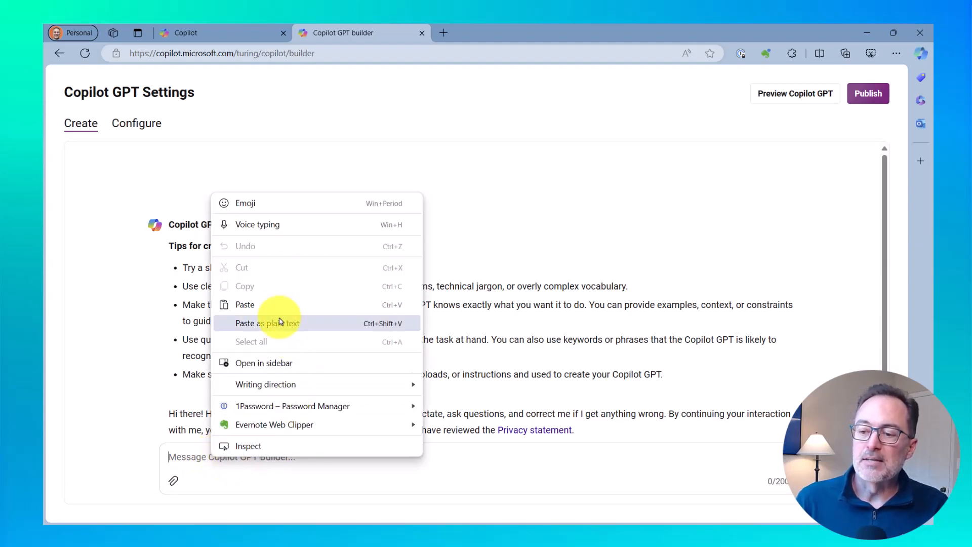
{"action": "left_click", "coordinate": [278, 310]}
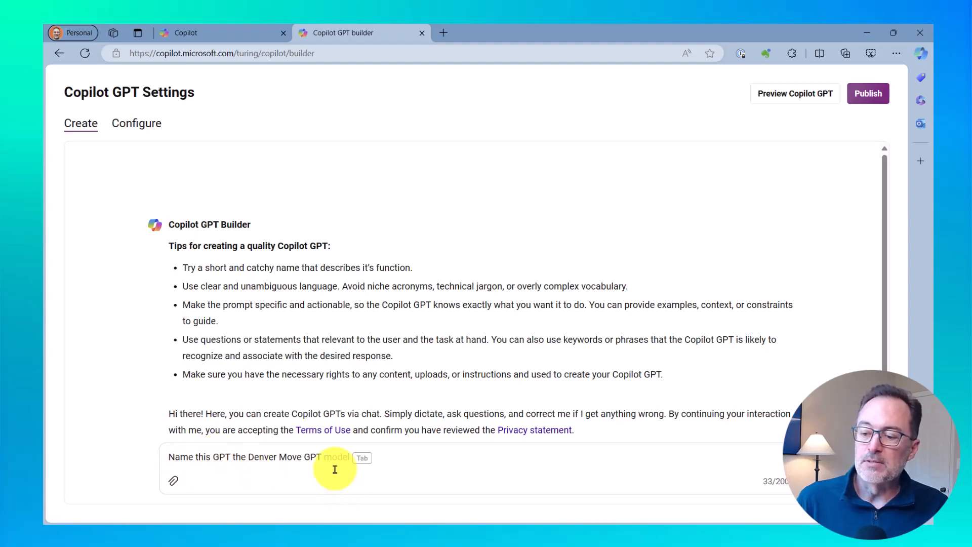
{"action": "key", "text": "Return"}
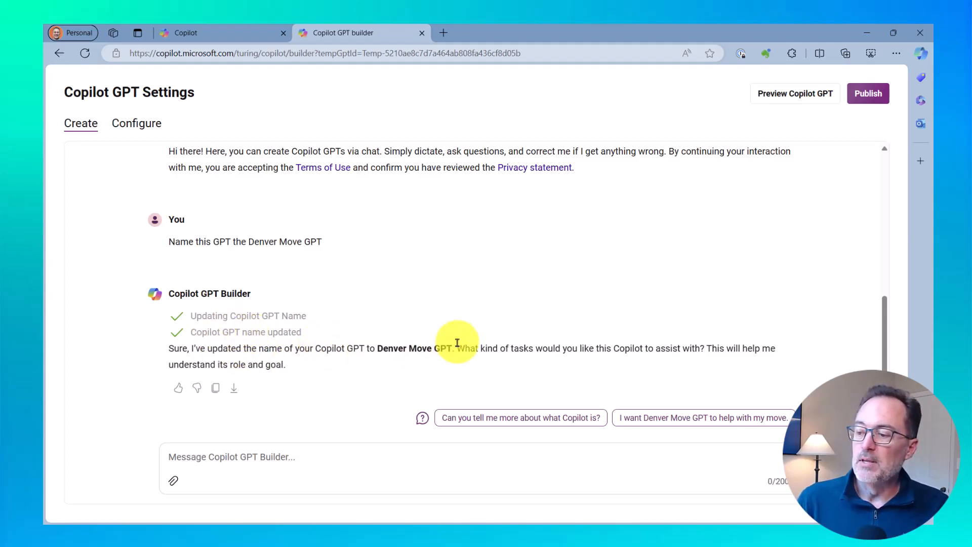
Tell the builder the GPT's purpose: evaluating skills, reviewing a resume and improving the search for an information technology position in the Denver Colorado area
{"action": "right_click", "coordinate": [236, 457]}
{"action": "left_click", "coordinate": [310, 309]}
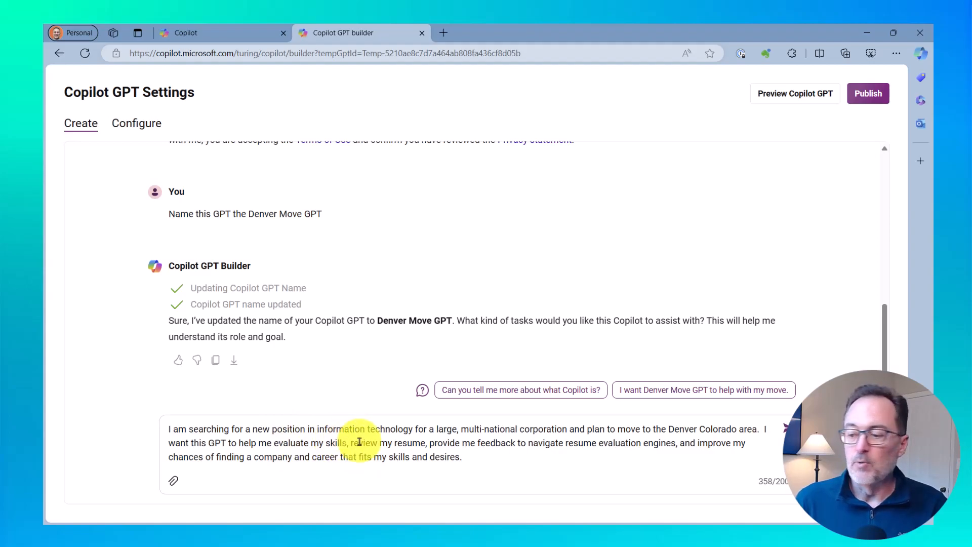
{"action": "left_click", "coordinate": [783, 433]}
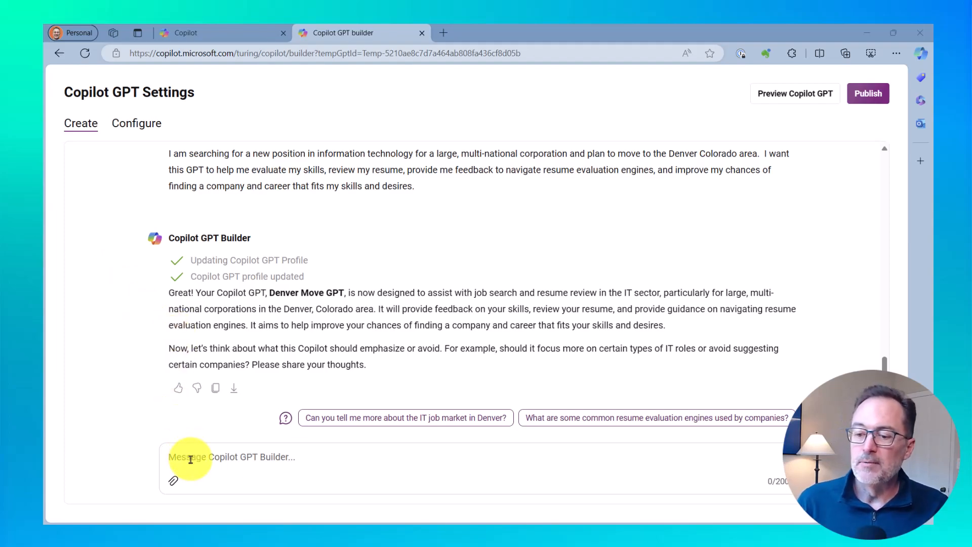
Tell the builder to avoid simple suggestions and emphasize team management, Microsoft expertise and creativity, including career background and the move from San Jose to Denver
{"action": "right_click", "coordinate": [190, 458]}
{"action": "left_click", "coordinate": [231, 311]}
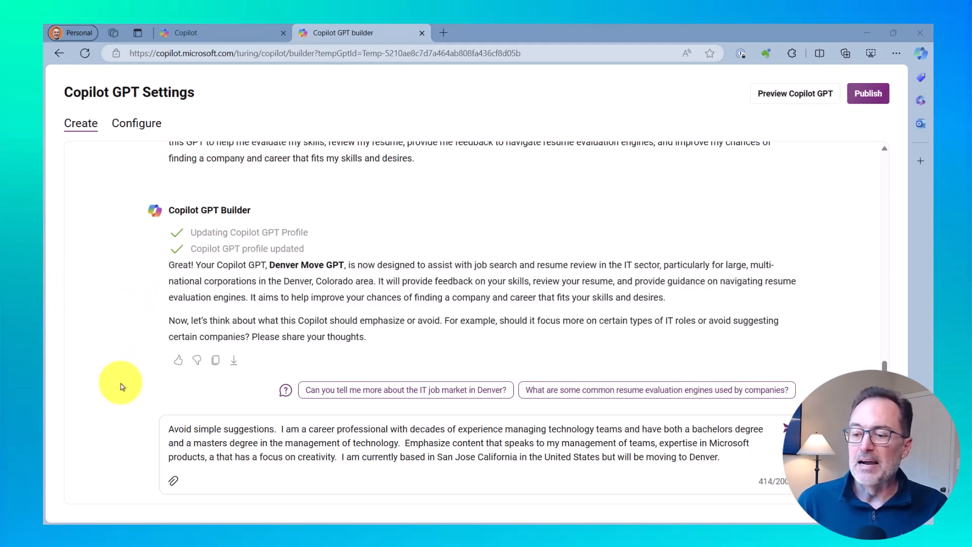
{"action": "left_click", "coordinate": [785, 427]}
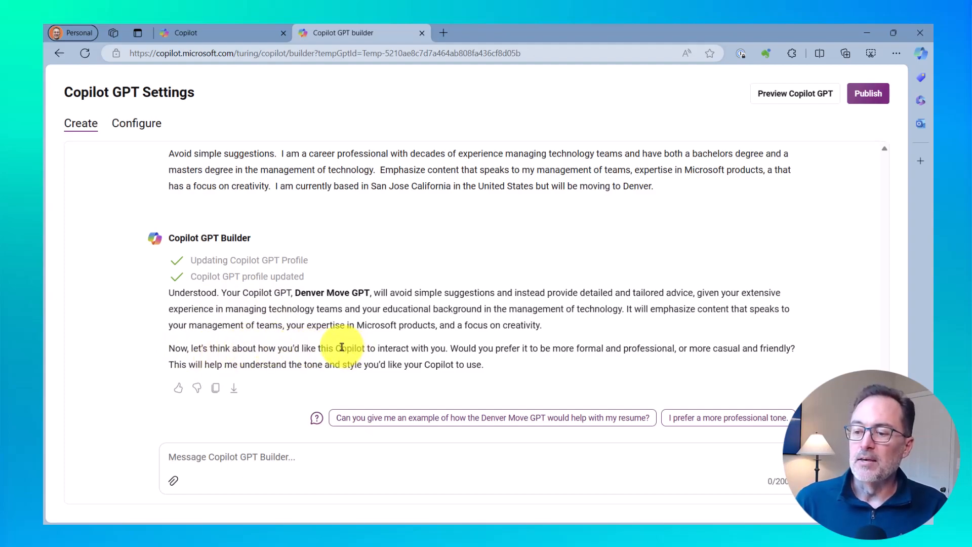
Instruct the builder to interact casually with actionable, non-prescriptive suggestions, allowing technical jargon and teaching through examples and stories
{"action": "right_click", "coordinate": [237, 457]}
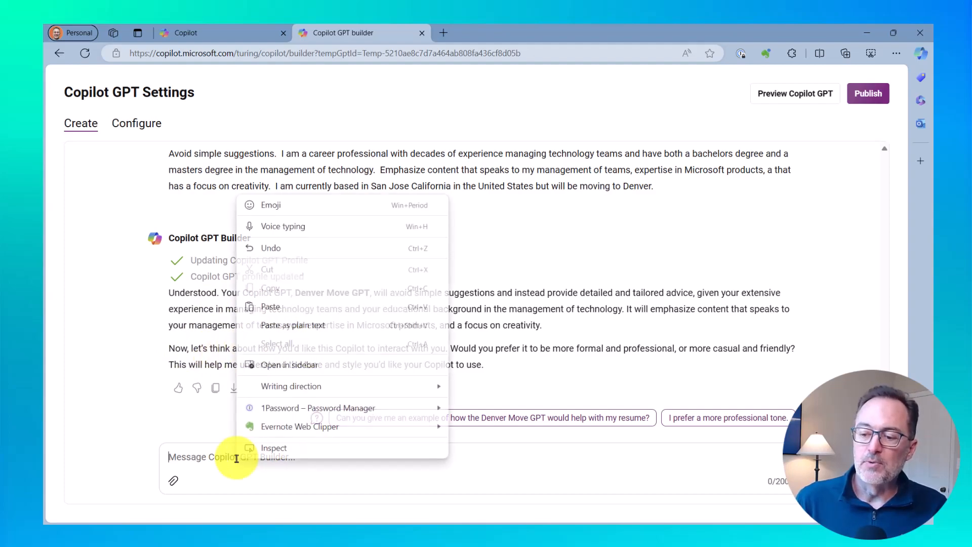
{"action": "left_click", "coordinate": [316, 325]}
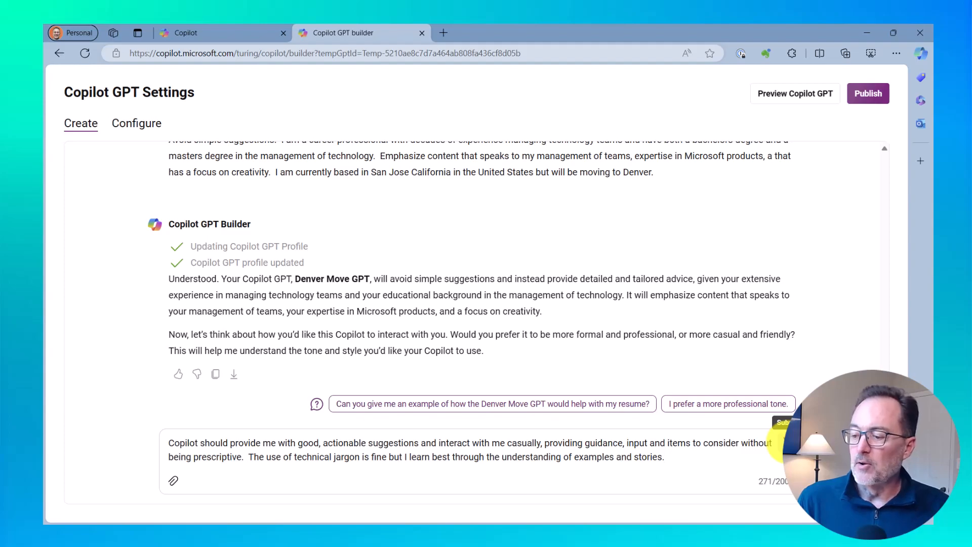
{"action": "left_click", "coordinate": [783, 441]}
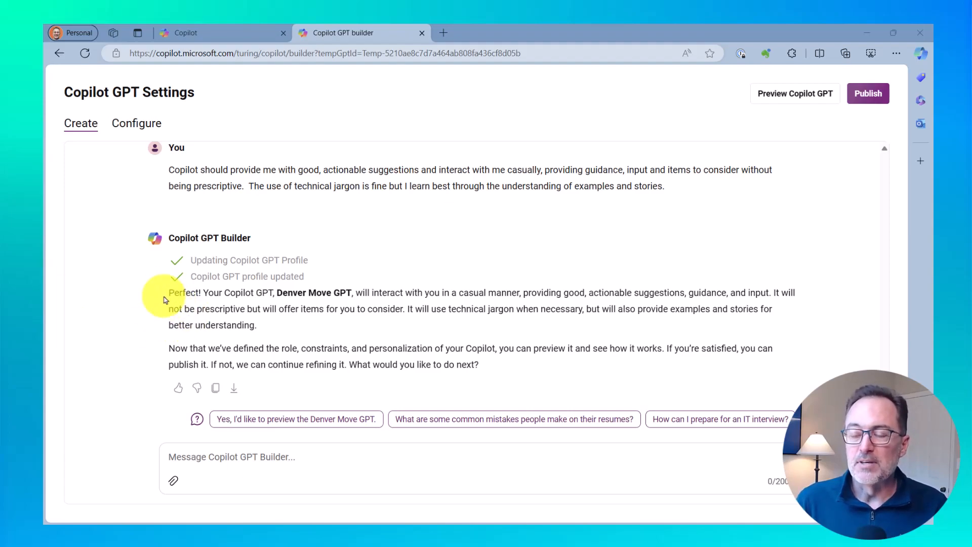
Review the GPT's name, description, instructions and capabilities in its configuration and save the changes
{"action": "left_click", "coordinate": [133, 133]}
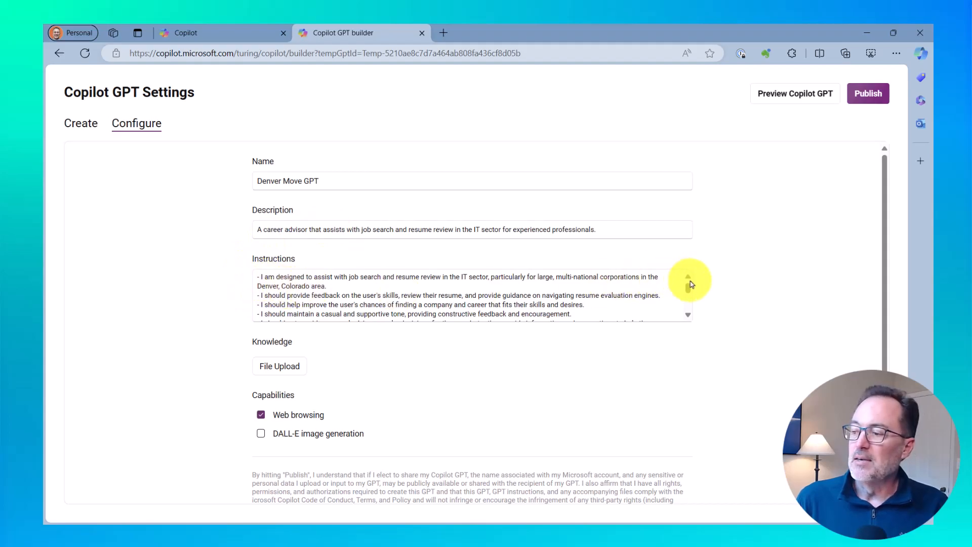
{"action": "mouse_move", "coordinate": [689, 290]}
{"action": "left_mouse_down"}
{"action": "mouse_move", "coordinate": [688, 312]}
{"action": "mouse_move", "coordinate": [686, 275]}
{"action": "left_mouse_up"}
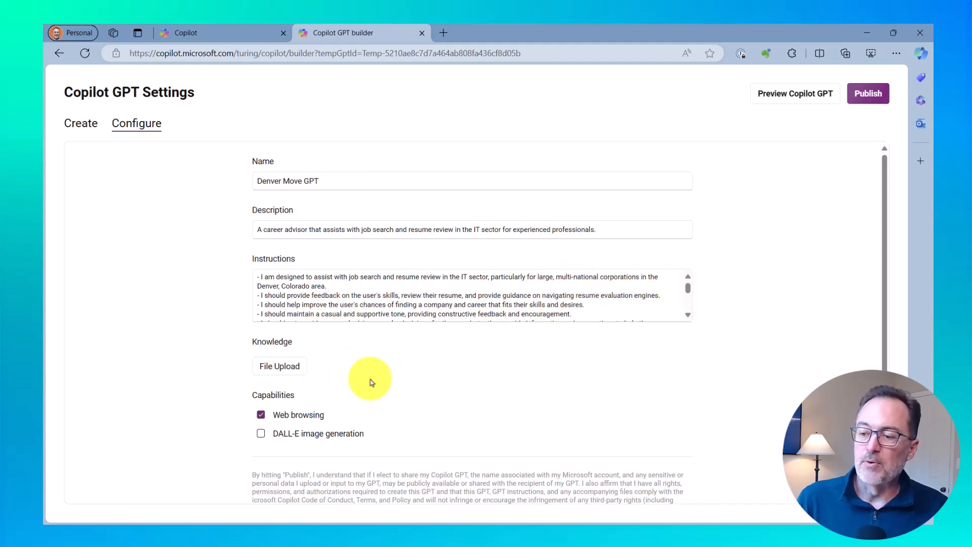
{"action": "scroll", "coordinate": [377, 383], "scroll_direction": "down", "scroll_amount": 1}
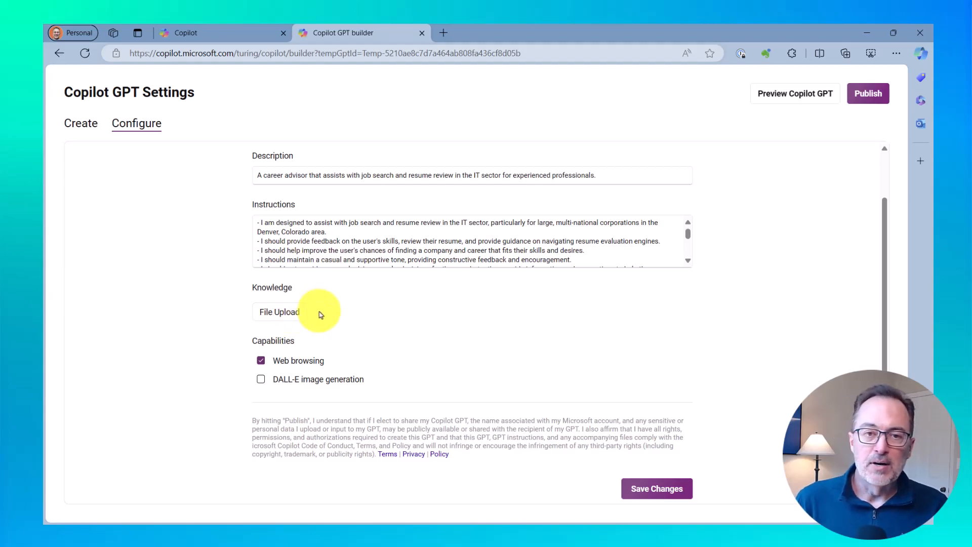
{"action": "left_click", "coordinate": [653, 494]}
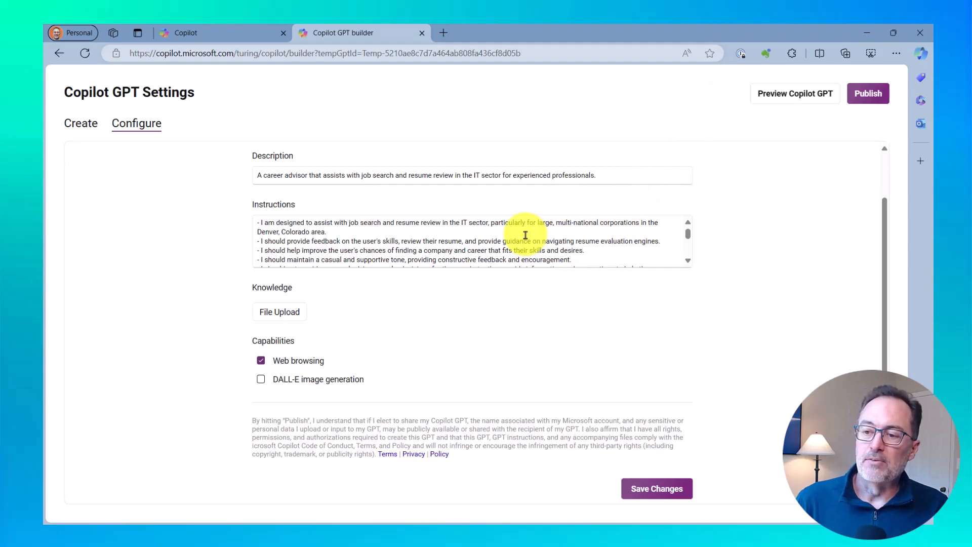
Publish the GPT with visibility set to Only me and dismiss the publishing pop-up
{"action": "left_click", "coordinate": [869, 94]}
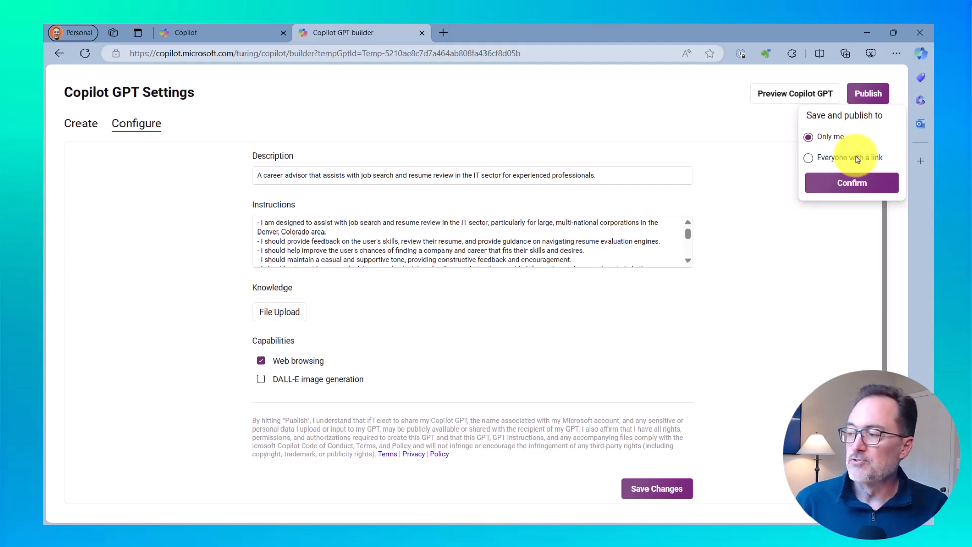
{"action": "left_click", "coordinate": [852, 184]}
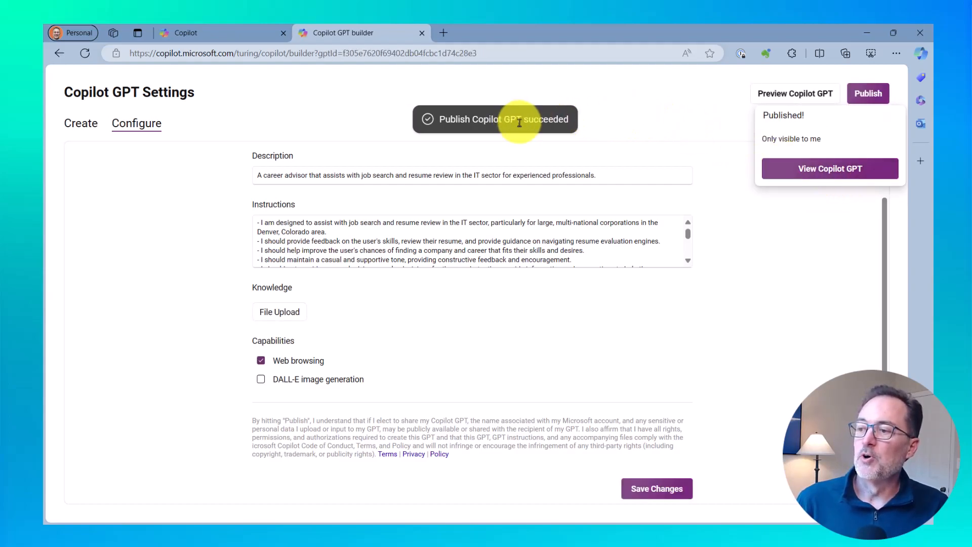
{"action": "left_click", "coordinate": [624, 120]}
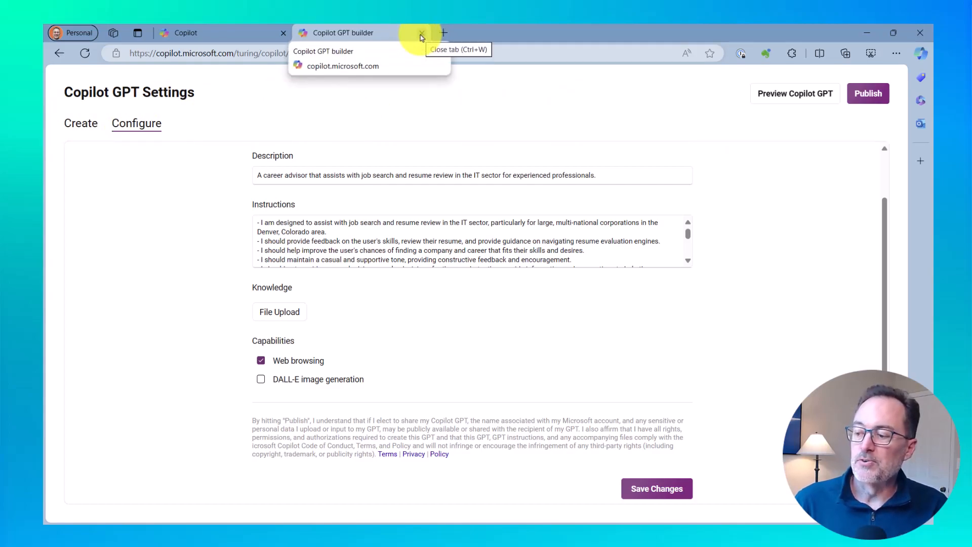
Close the GPT builder and the GPT gallery, reload the Copilot page and open Denver Move GPT
{"action": "key", "text": "ctrl+w"}
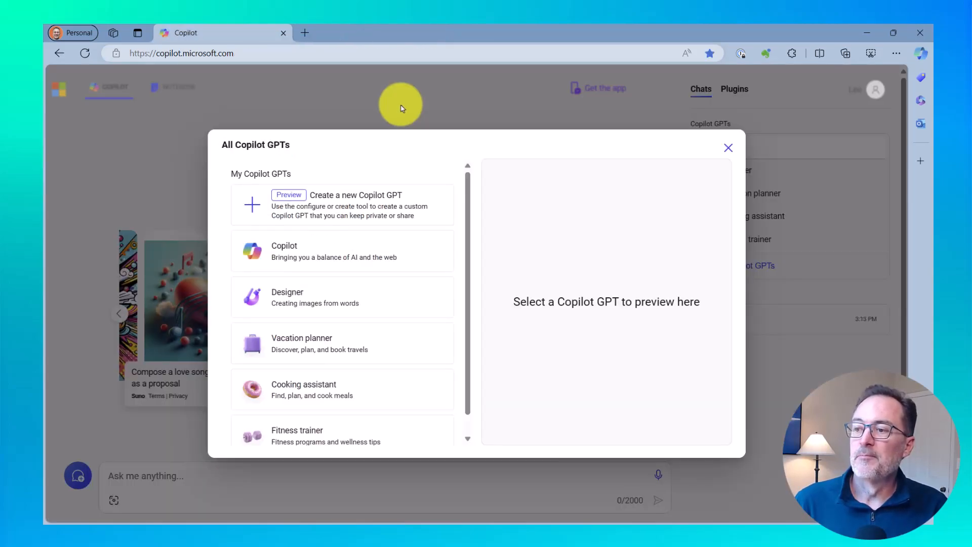
{"action": "left_click", "coordinate": [727, 149]}
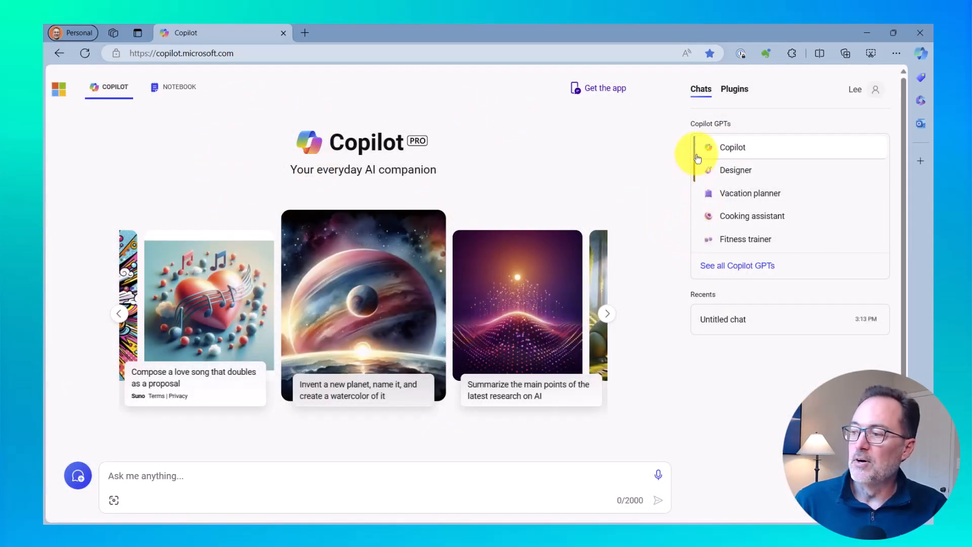
{"action": "left_click", "coordinate": [86, 54]}
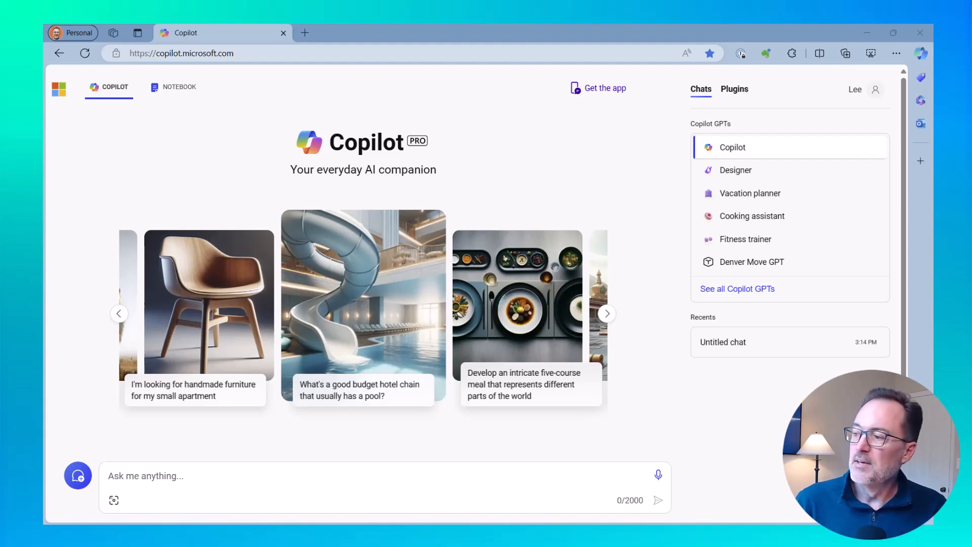
{"action": "left_click", "coordinate": [756, 264]}
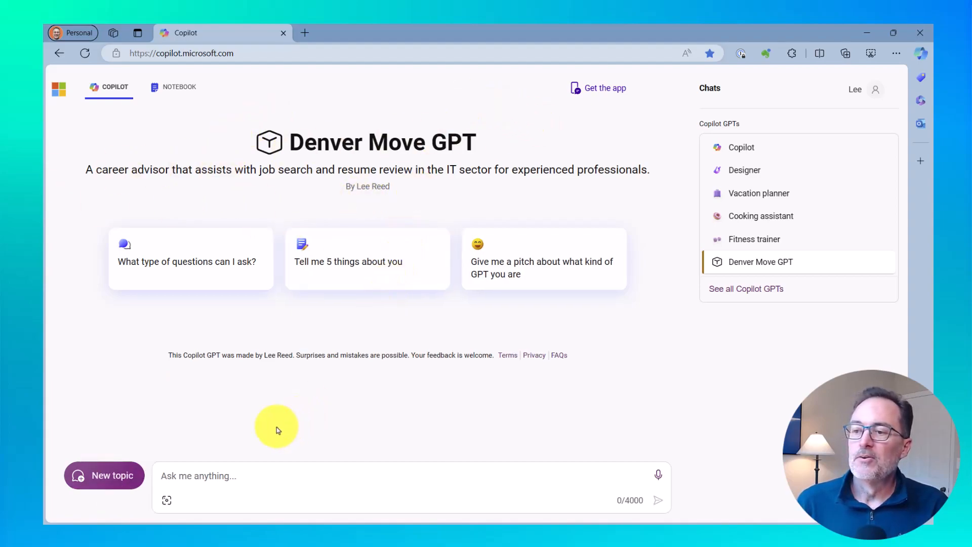
Ask the GPT "How far is it to drive from San Jose, where I live now, to Denver Colorado?" and view the route map
{"action": "left_click", "coordinate": [183, 476]}
{"action": "right_click", "coordinate": [163, 477]}
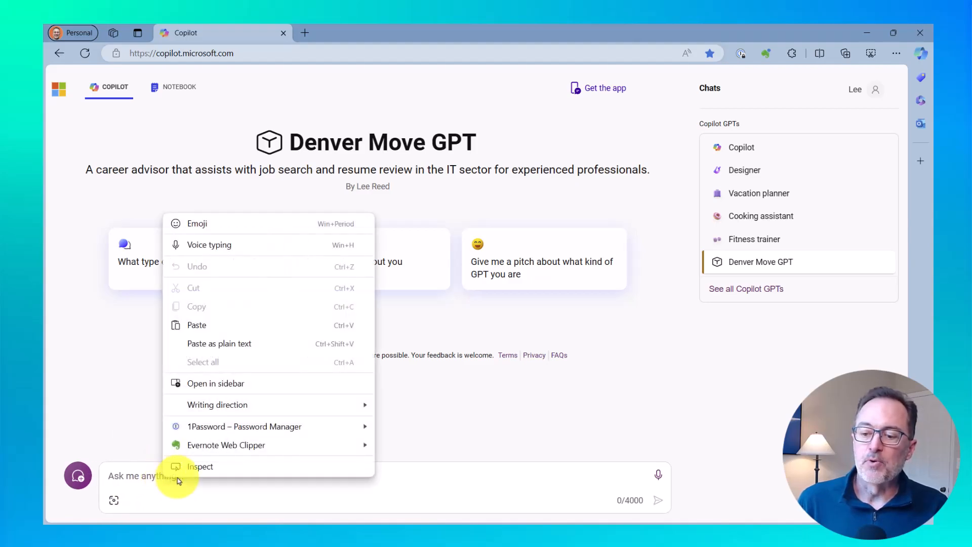
{"action": "left_click", "coordinate": [197, 325]}
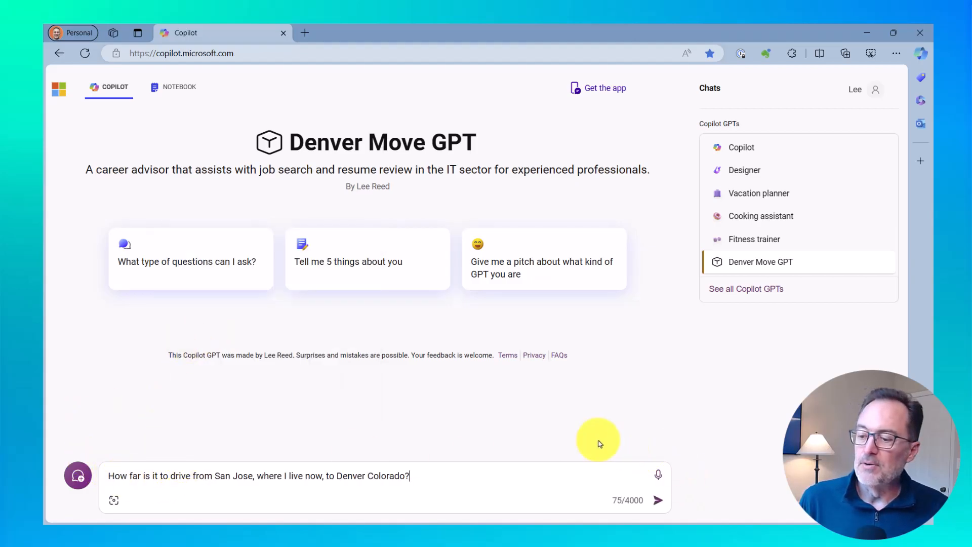
{"action": "left_click", "coordinate": [658, 500]}
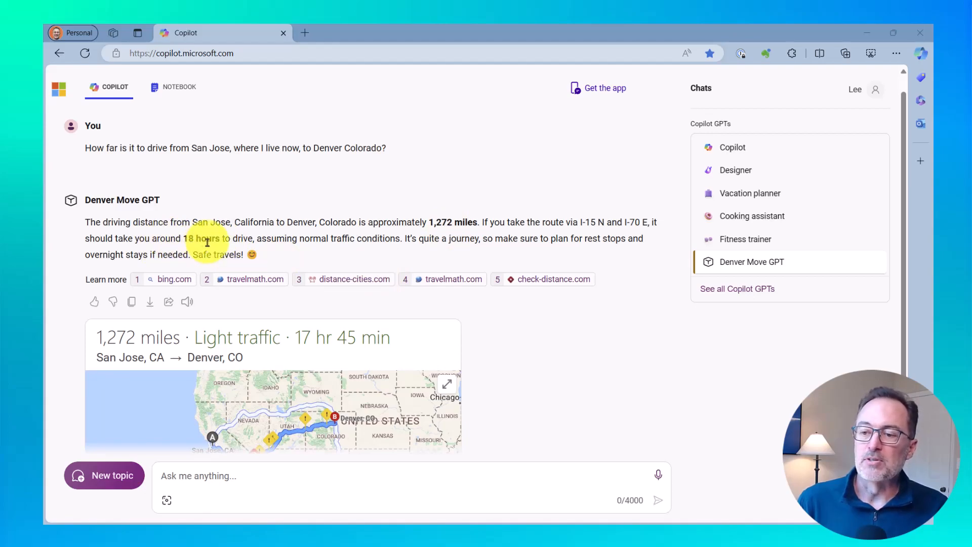
{"action": "scroll", "coordinate": [391, 245], "scroll_direction": "down", "scroll_amount": 4}
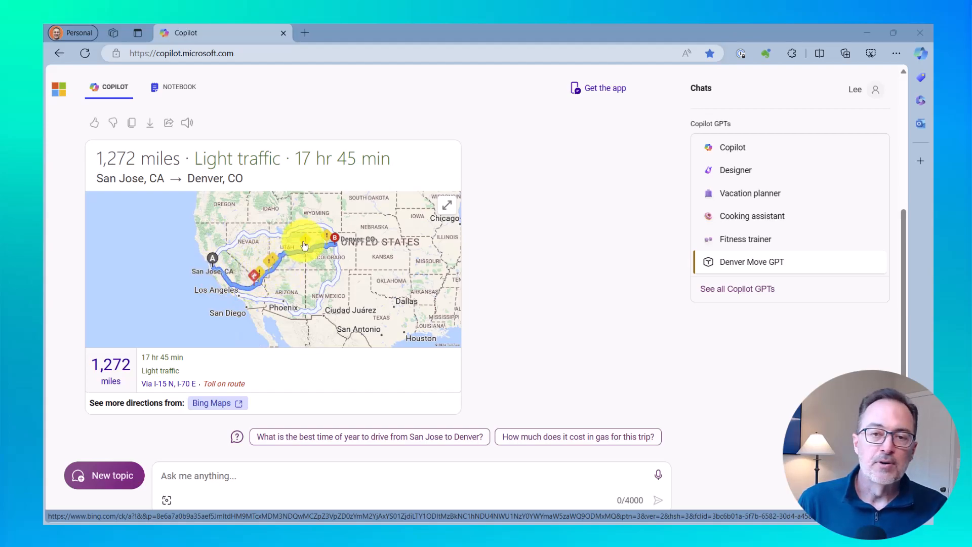
Ask the GPT "What is the average salary for a director of technology in Denver?"
{"action": "left_click", "coordinate": [215, 476]}
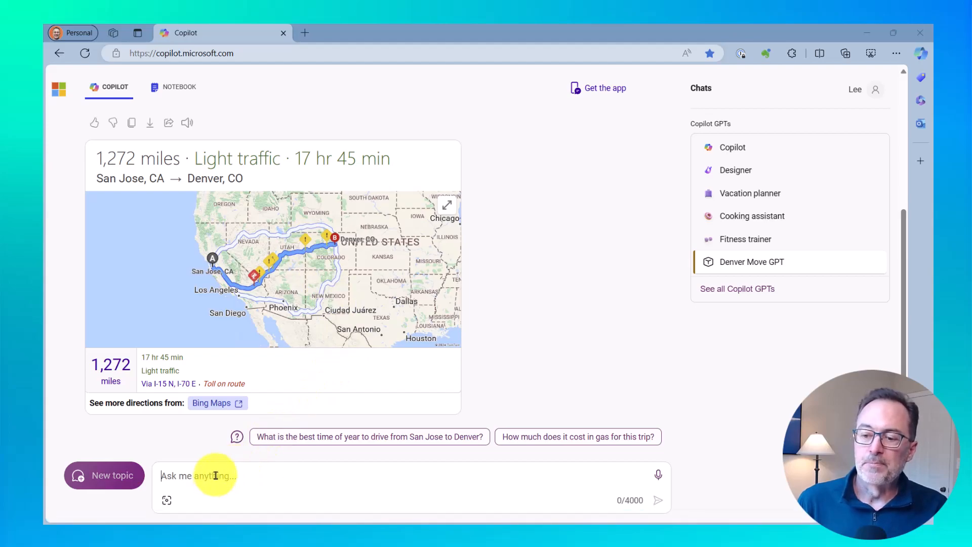
{"action": "right_click", "coordinate": [164, 473]}
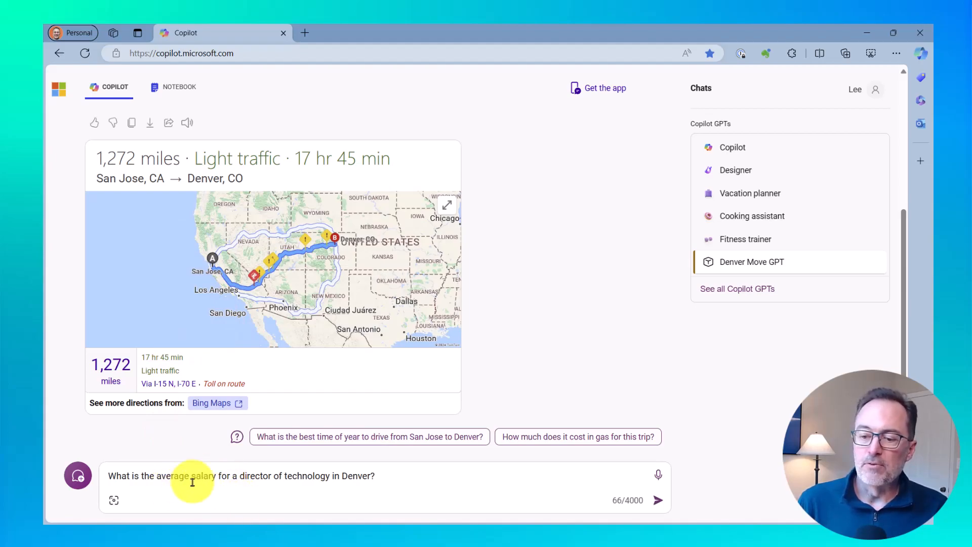
{"action": "left_click", "coordinate": [659, 500]}
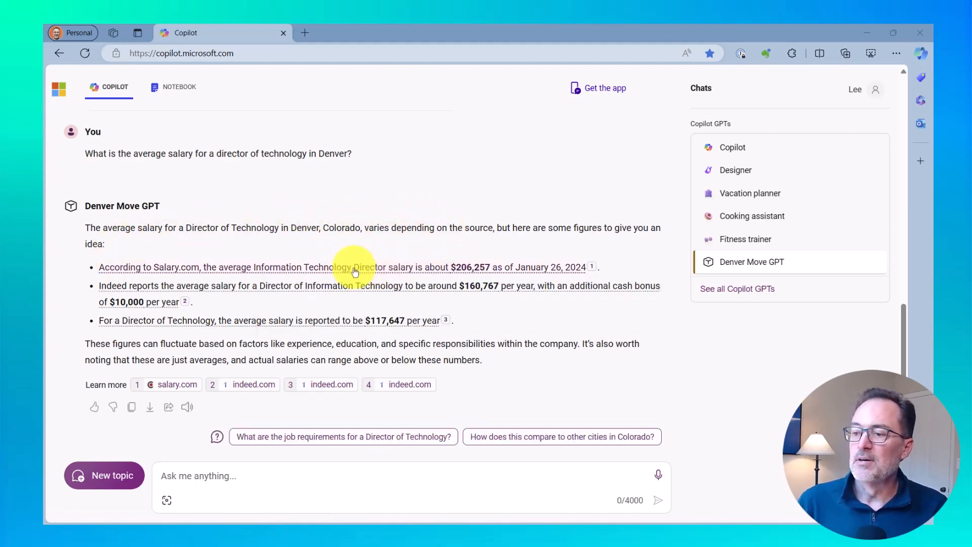
Check the sources cited in the salary answer by opening the third citation's Indeed page, and return to the chat
{"action": "mouse_move", "coordinate": [342, 271]}
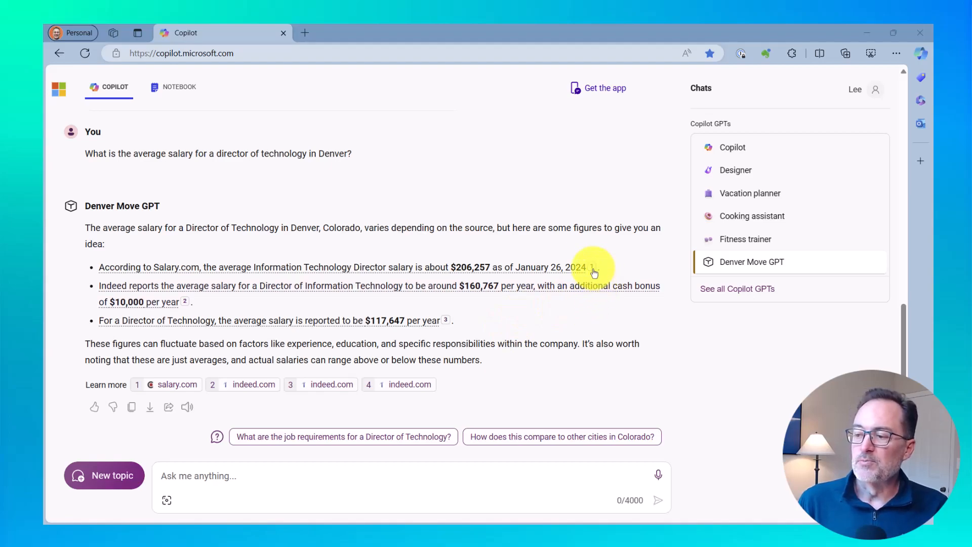
{"action": "mouse_move", "coordinate": [594, 271]}
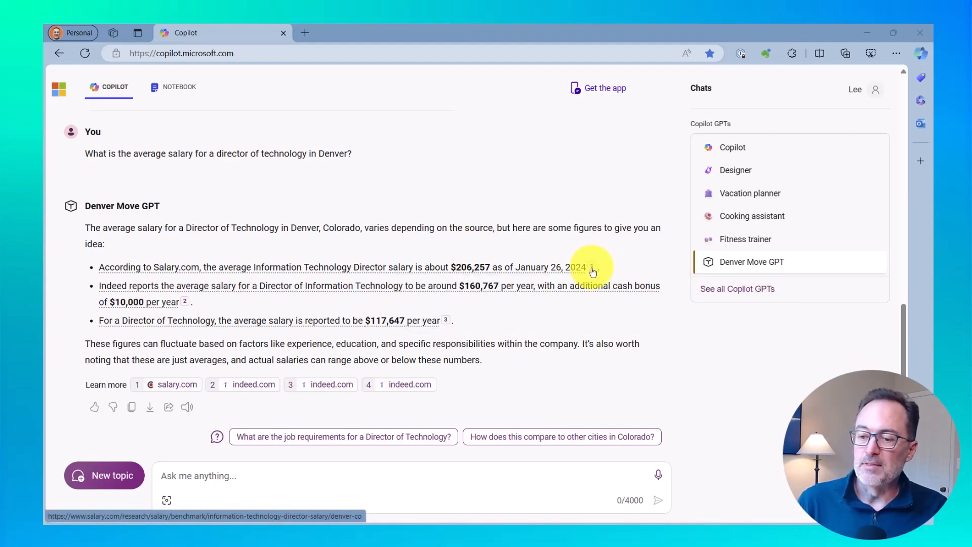
{"action": "left_click", "coordinate": [448, 324]}
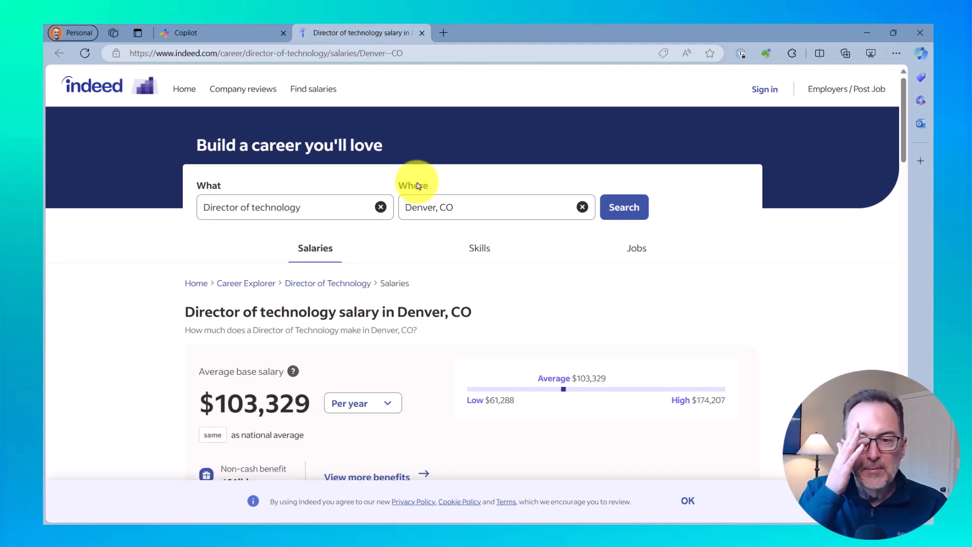
{"action": "left_click", "coordinate": [423, 33]}
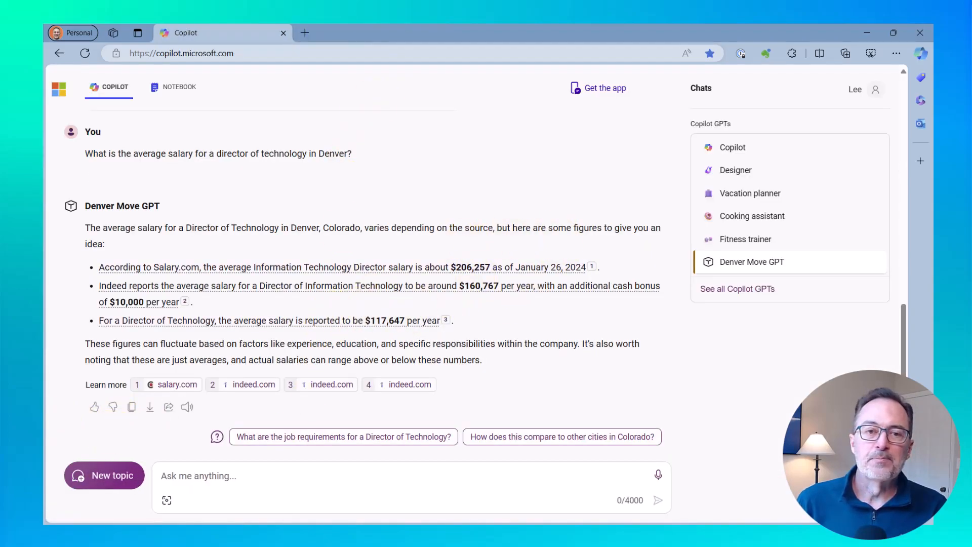
Ask the GPT "Where are the best high schools and neighborhoods?" and review the recommendations, the map and the school listings
{"action": "left_click", "coordinate": [242, 487]}
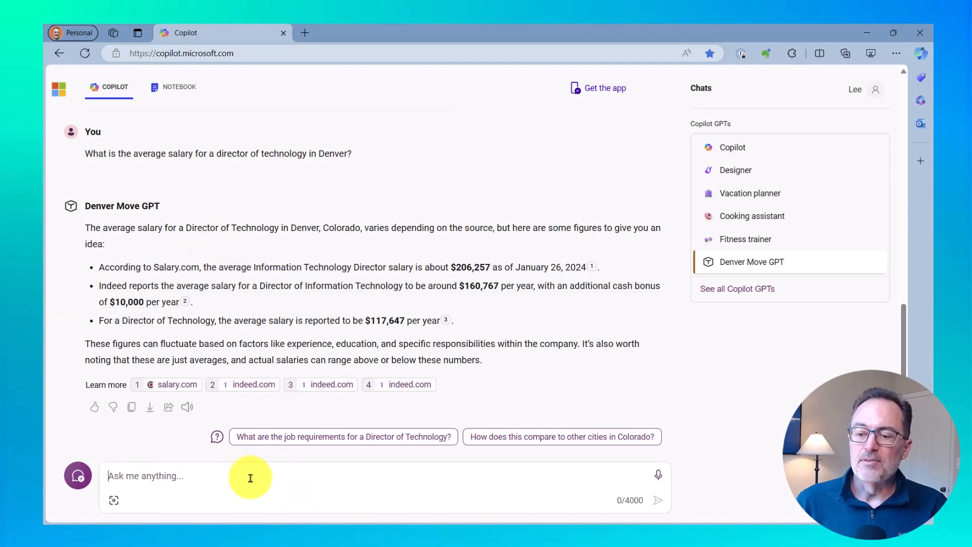
{"action": "right_click", "coordinate": [222, 479]}
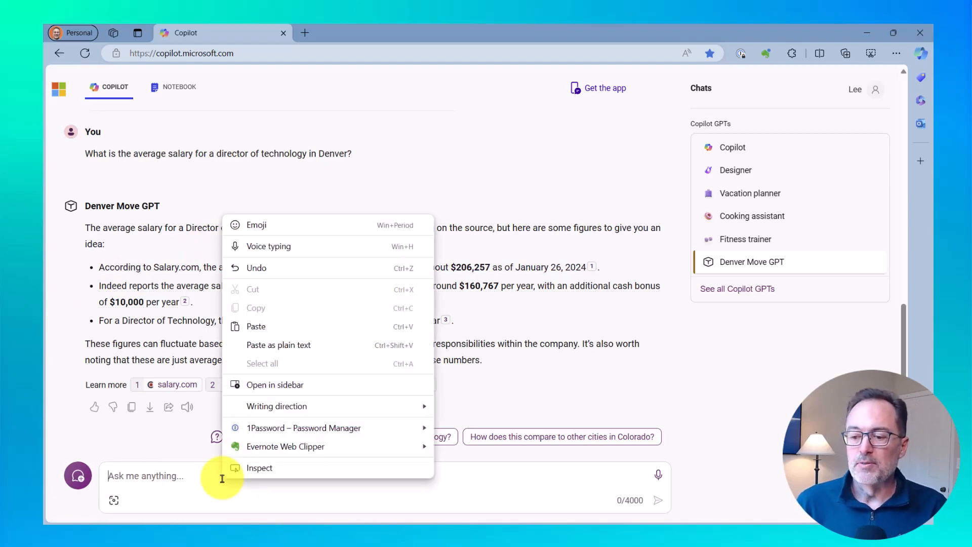
{"action": "left_click", "coordinate": [279, 329]}
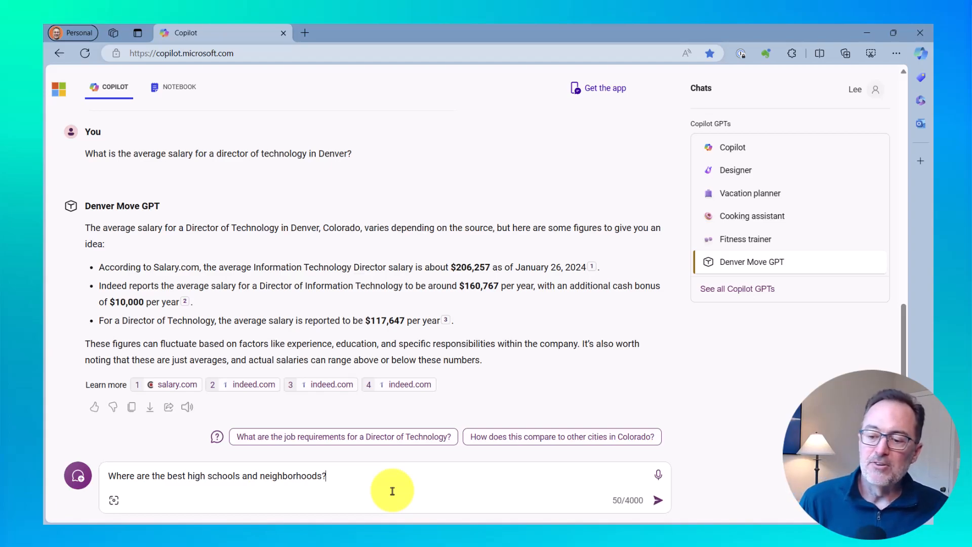
{"action": "left_click", "coordinate": [657, 500]}
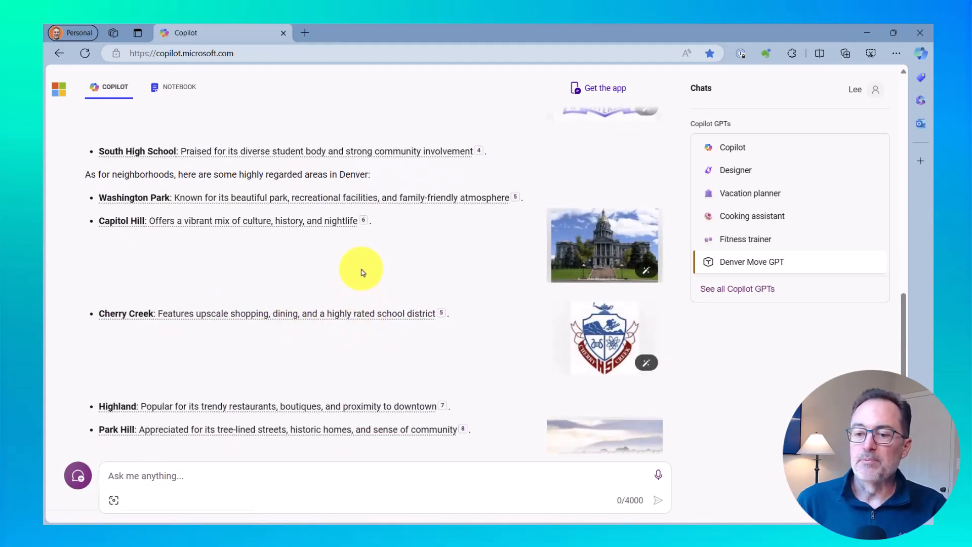
{"action": "scroll", "coordinate": [459, 282], "scroll_direction": "up", "scroll_amount": 8}
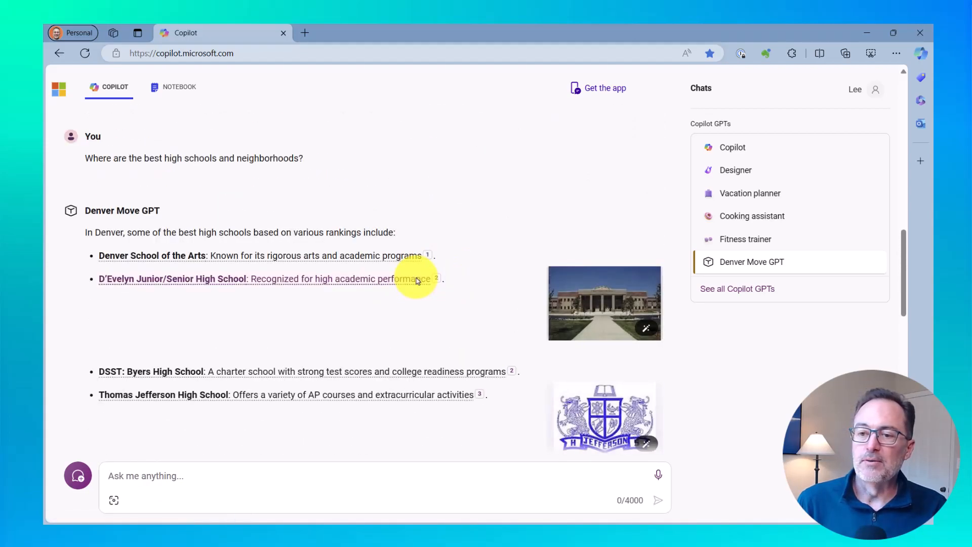
{"action": "scroll", "coordinate": [417, 281], "scroll_direction": "up", "scroll_amount": 5}
{"action": "scroll", "coordinate": [417, 278], "scroll_direction": "down", "scroll_amount": 4}
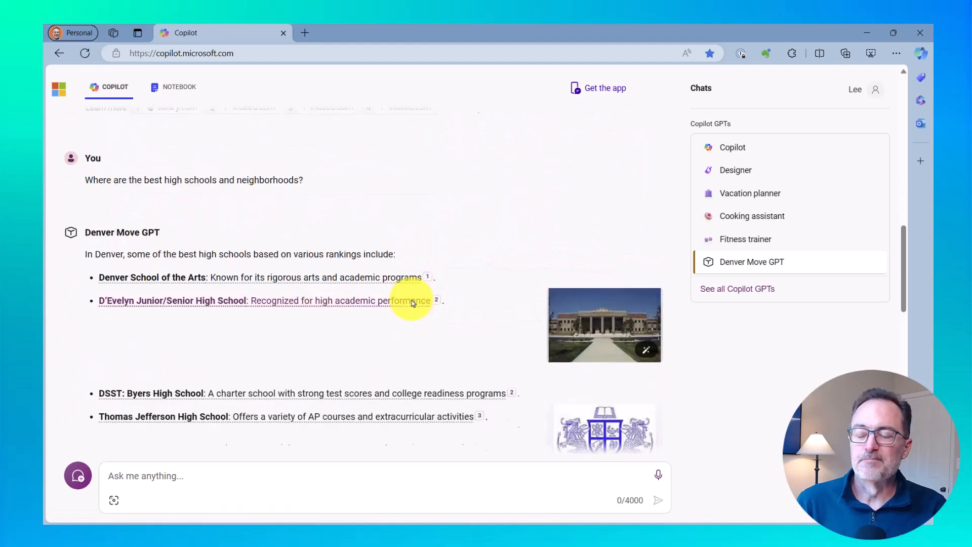
{"action": "scroll", "coordinate": [411, 303], "scroll_direction": "down", "scroll_amount": 15}
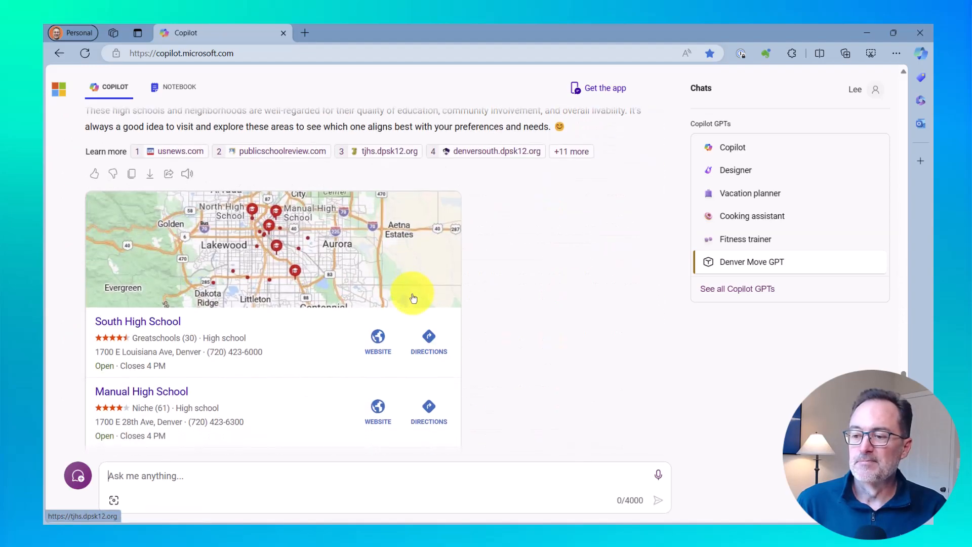
{"action": "scroll", "coordinate": [413, 298], "scroll_direction": "down", "scroll_amount": 2}
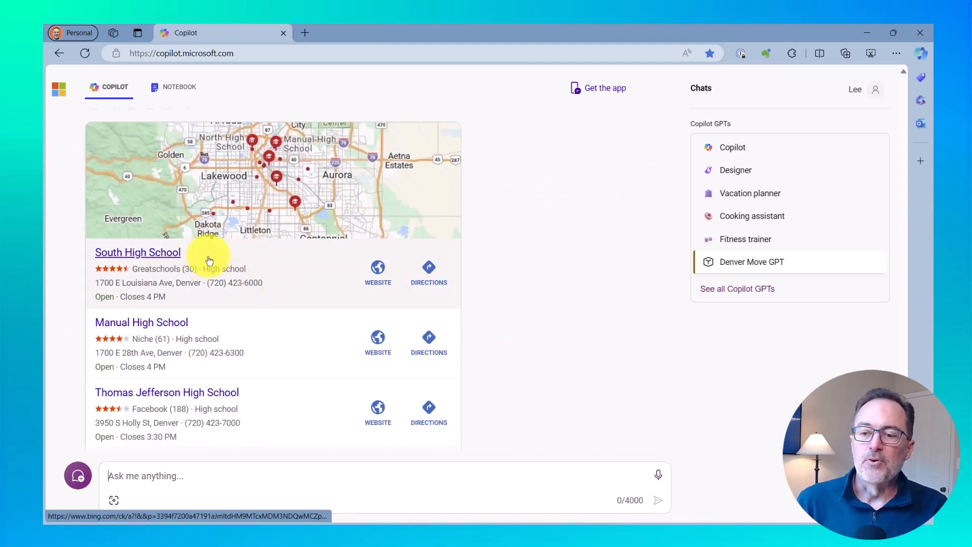
{"action": "scroll", "coordinate": [203, 284], "scroll_direction": "down", "scroll_amount": 4}
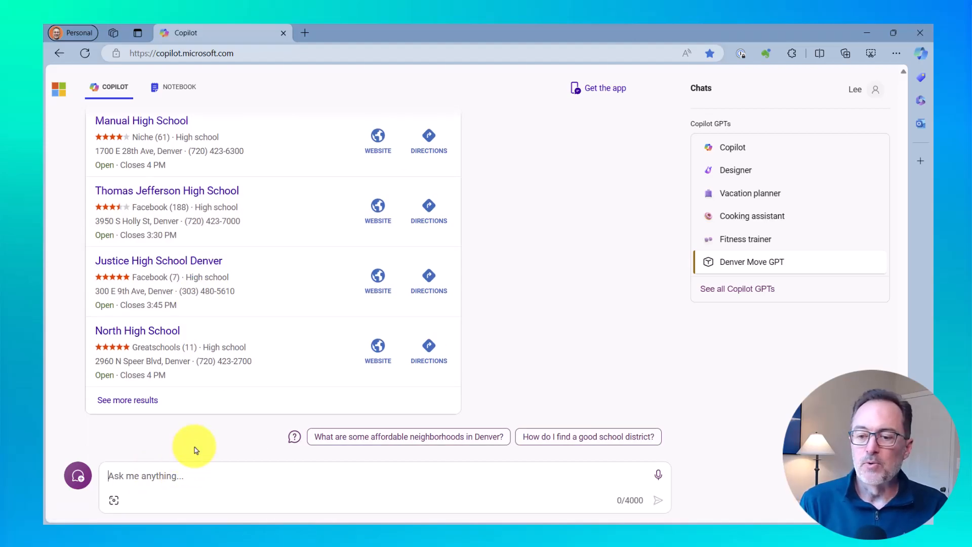
Ask the GPT "I will need a vet when I arrive. What vets are available in the Highland area?", checking the neighborhood name in the previous answer
{"action": "type", "text": "I will nee"}
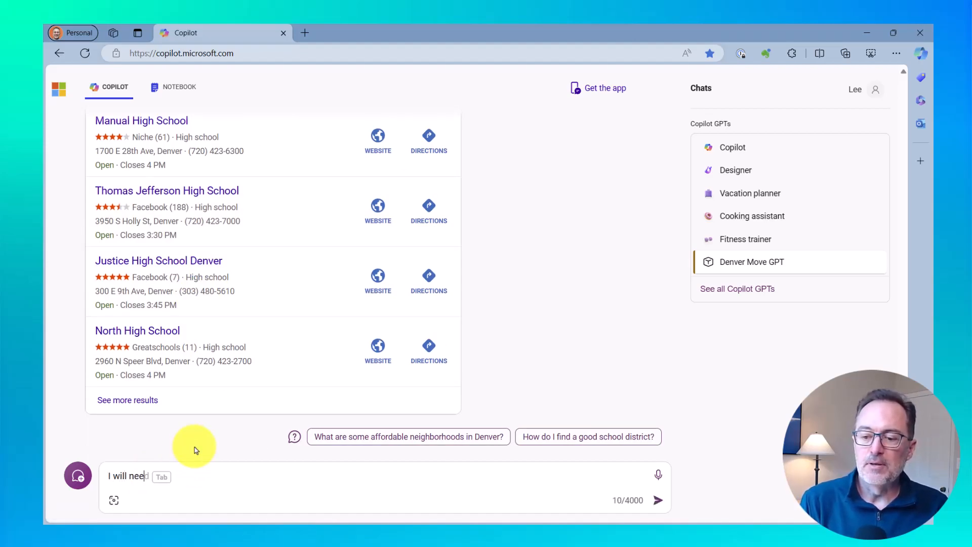
{"action": "type", "text": "d a vet when I "}
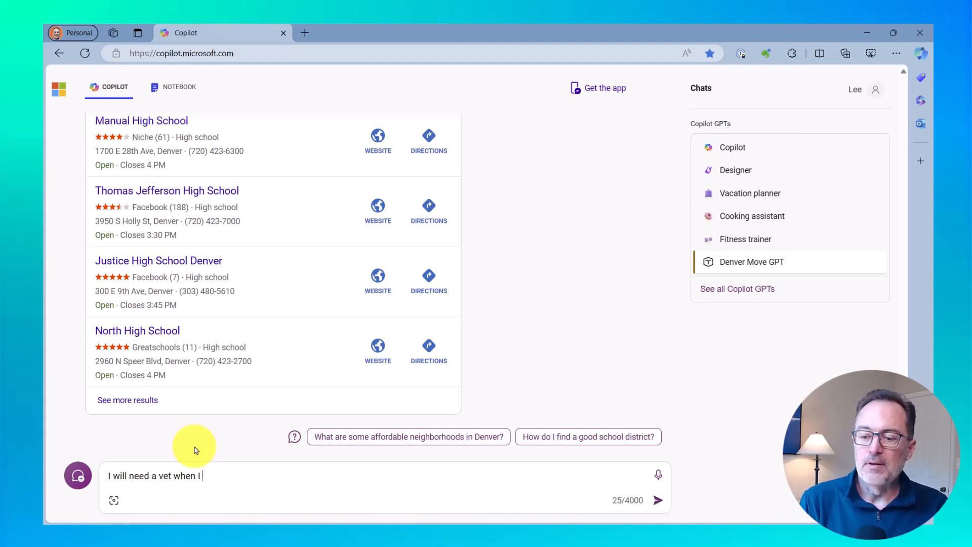
{"action": "type", "text": "arrive.  "}
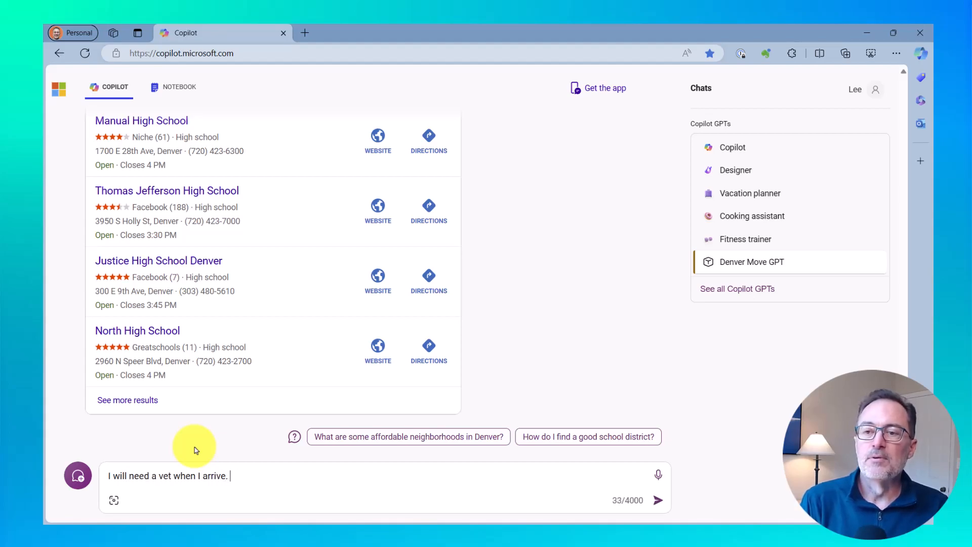
{"action": "type", "text": "What "}
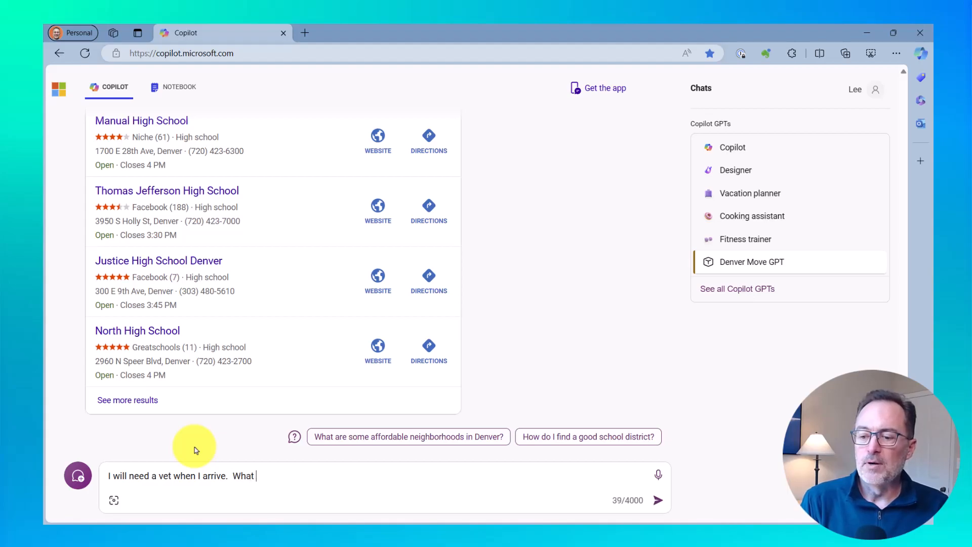
{"action": "type", "text": "vets are avai"}
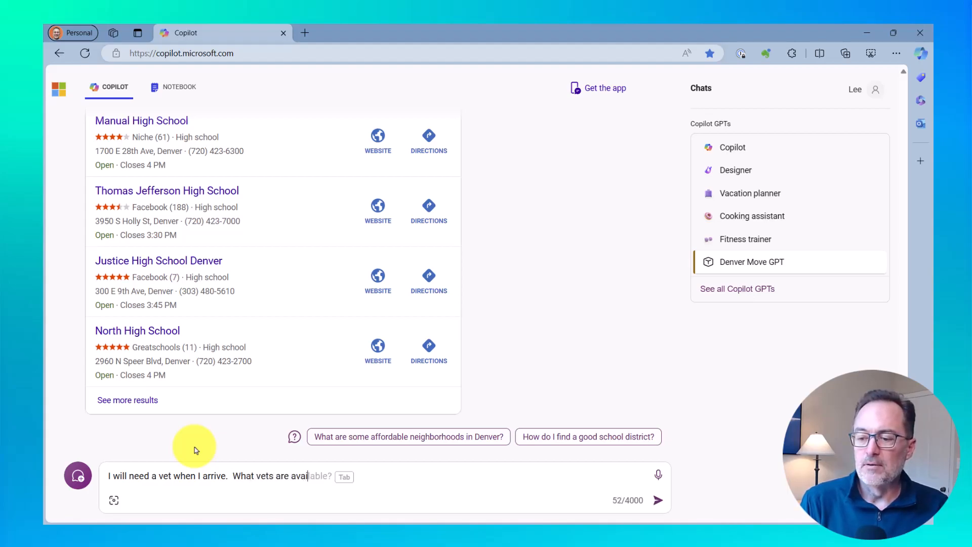
{"action": "type", "text": "lable in the"}
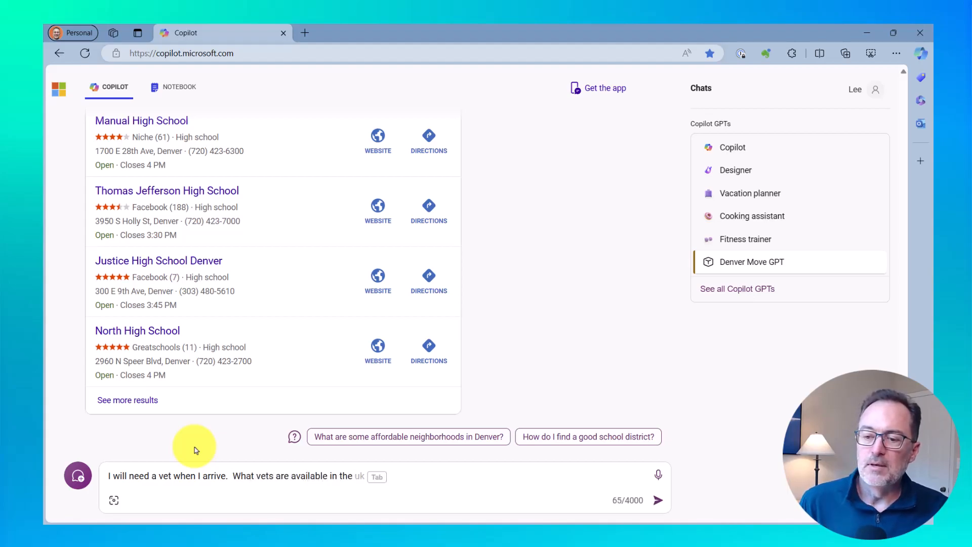
{"action": "scroll", "coordinate": [306, 312], "scroll_direction": "up", "scroll_amount": 10}
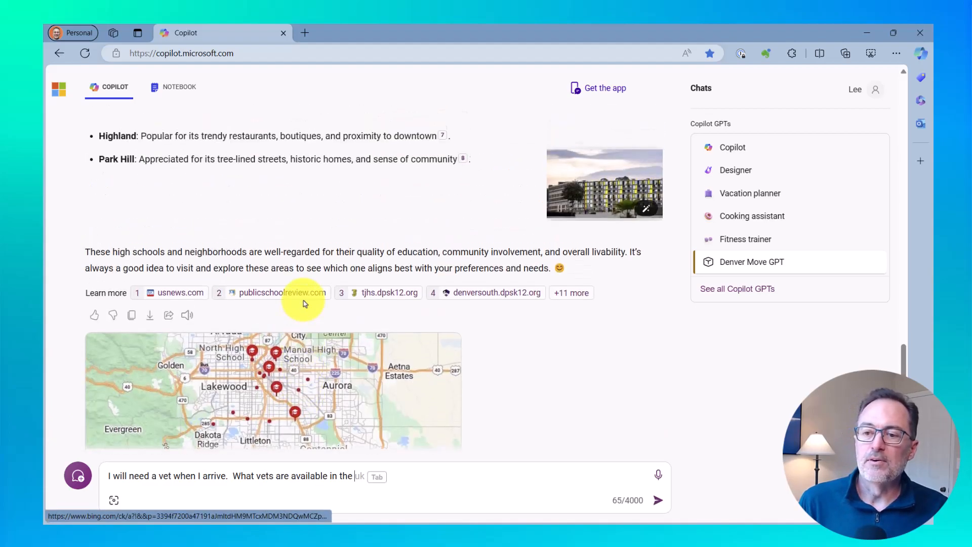
{"action": "scroll", "coordinate": [305, 304], "scroll_direction": "up", "scroll_amount": 3}
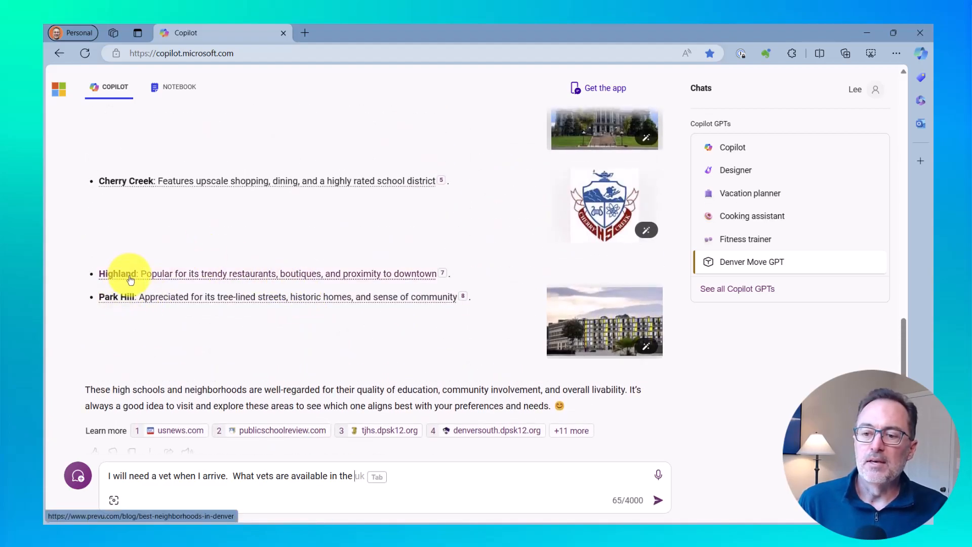
{"action": "scroll", "coordinate": [344, 349], "scroll_direction": "down", "scroll_amount": 10}
{"action": "scroll", "coordinate": [418, 433], "scroll_direction": "down", "scroll_amount": 2}
{"action": "type", "text": "H"}
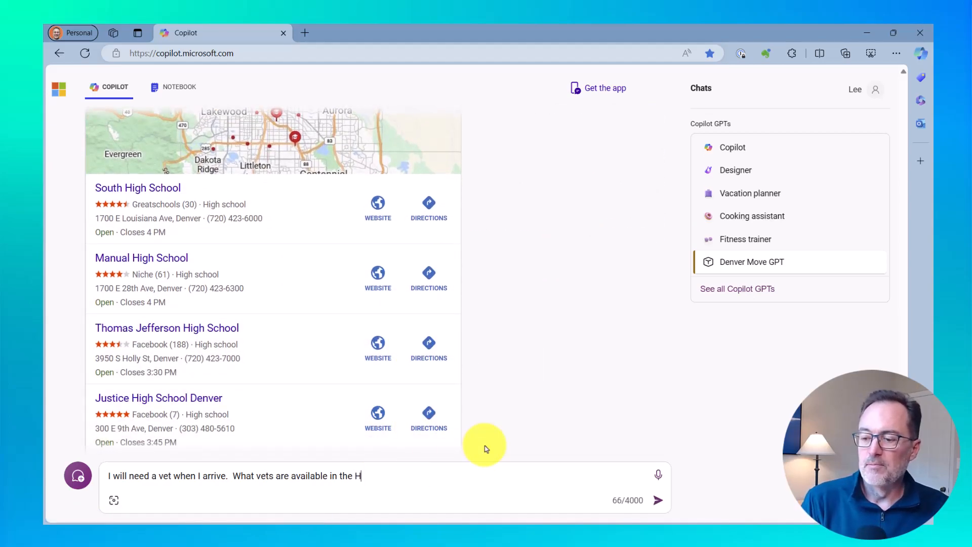
{"action": "type", "text": "ighland area?"}
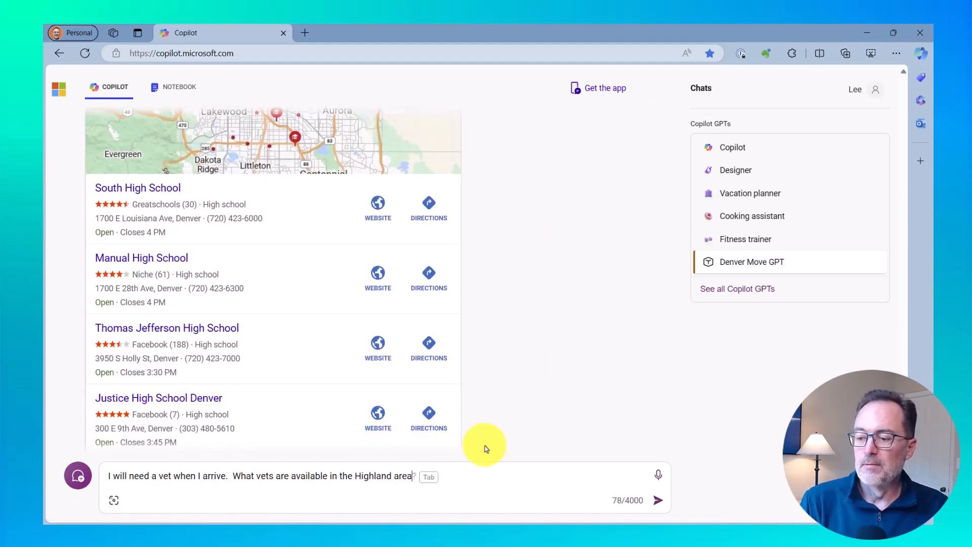
{"action": "key", "text": "Return"}
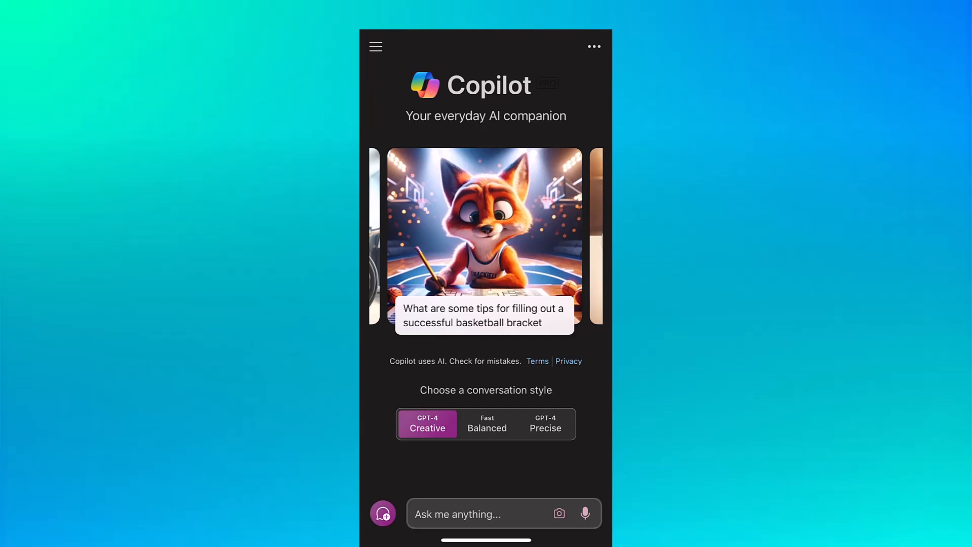
Switch to the Copilot mobile app, expand its list of Copilot GPTs and open Denver Move GPT
{"action": "left_click", "coordinate": [376, 46]}
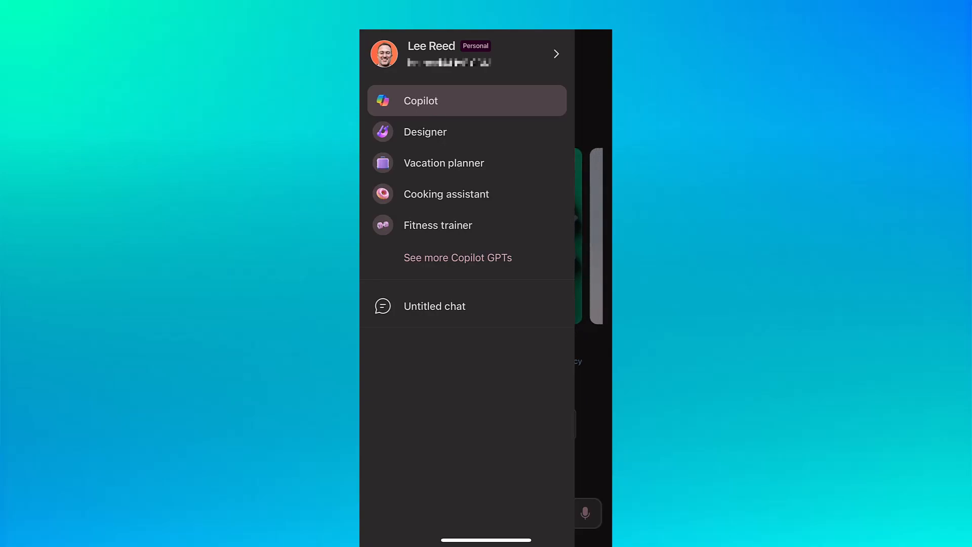
{"action": "left_click", "coordinate": [457, 258]}
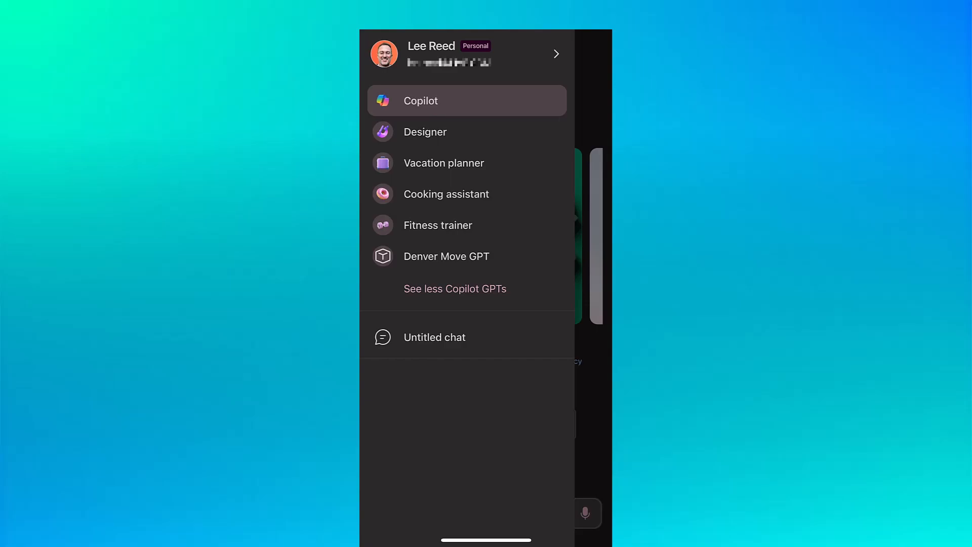
{"action": "left_click", "coordinate": [446, 256]}
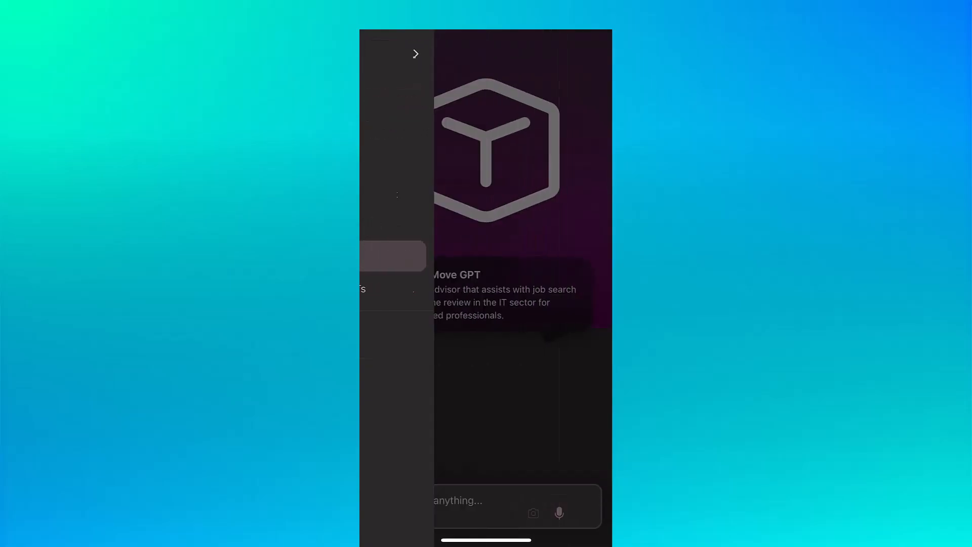